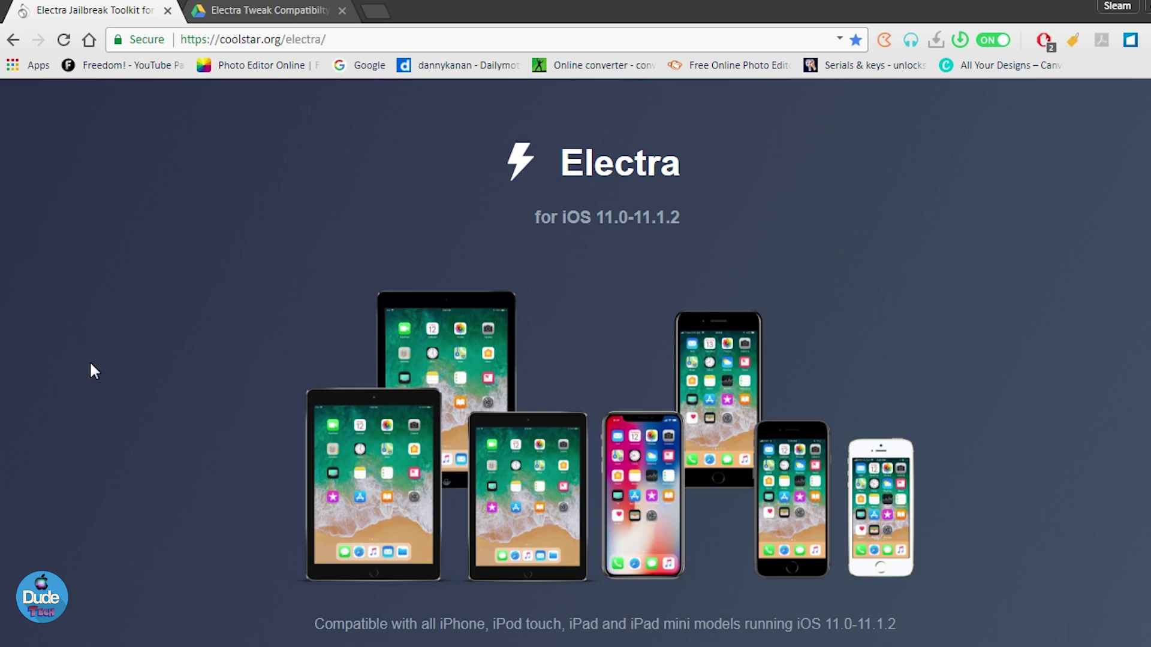
scroll(90, 369, "down", 3)
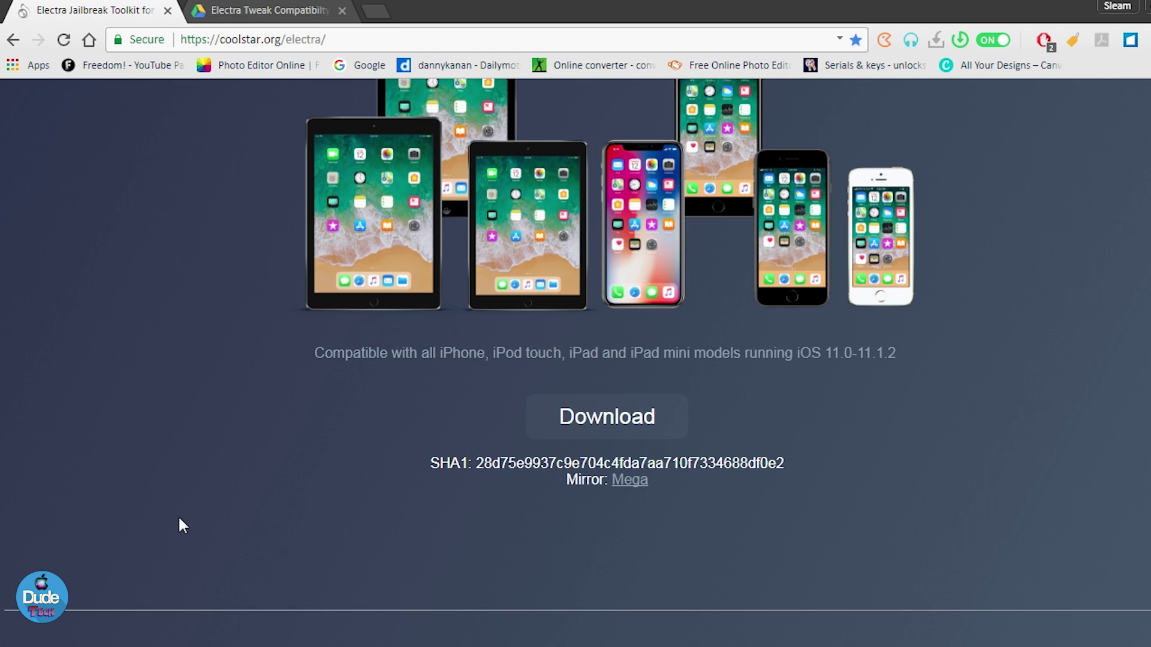
scroll(179, 519, "up", 1)
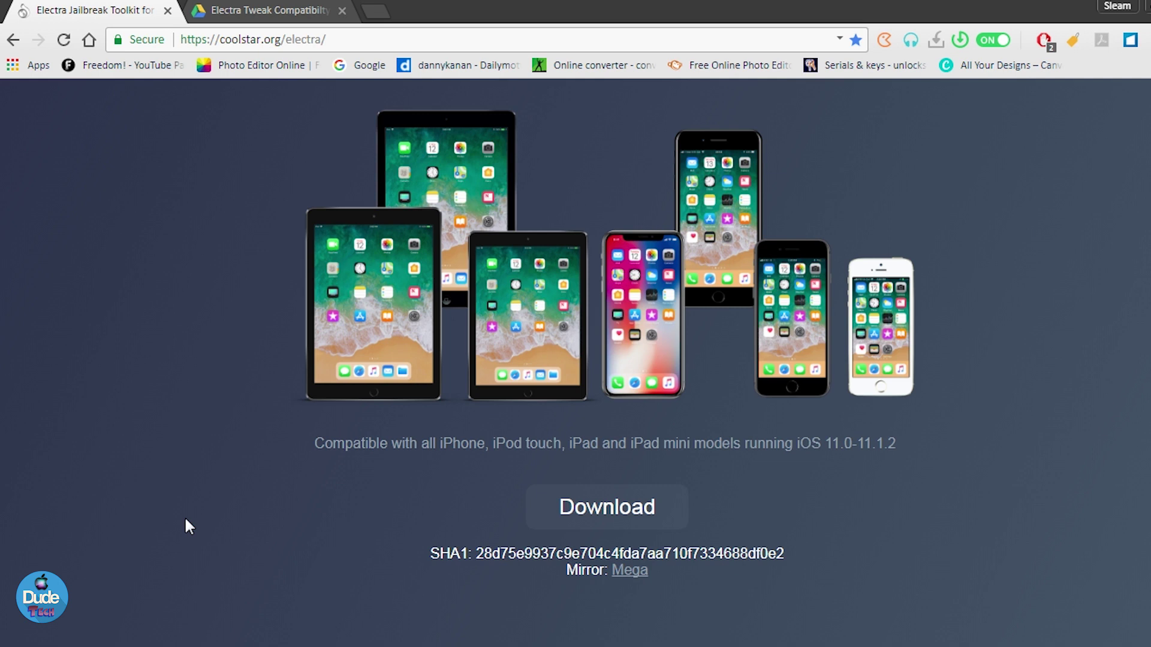
scroll(186, 519, "up", 2)
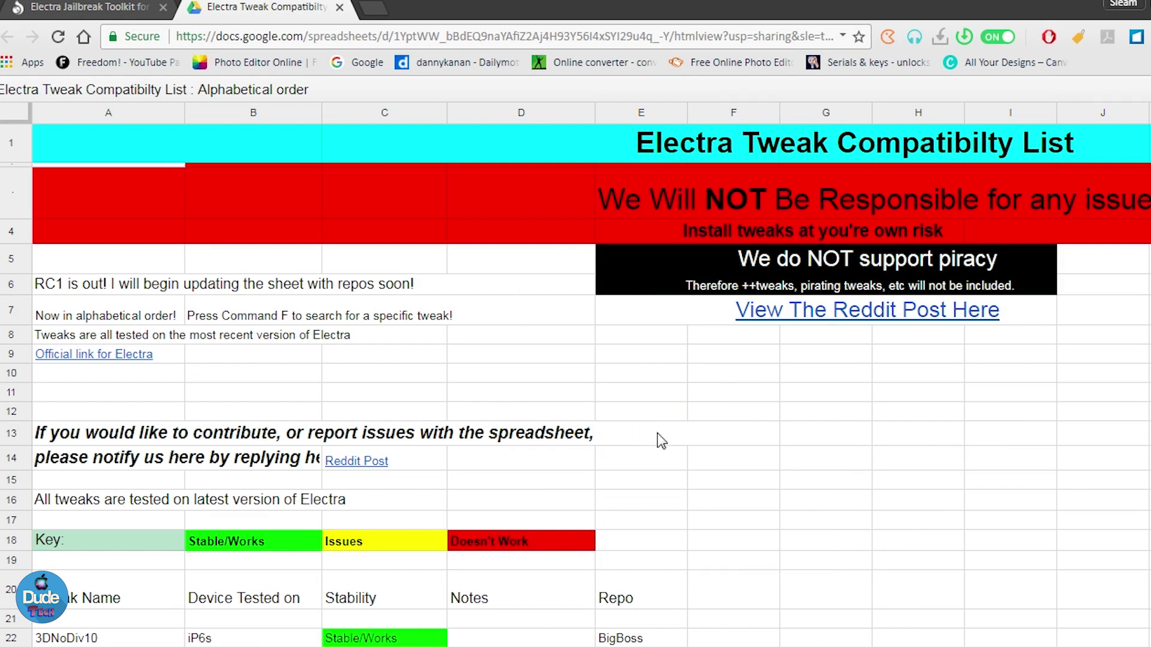
scroll(660, 438, "down", 3)
scroll(663, 438, "down", 1)
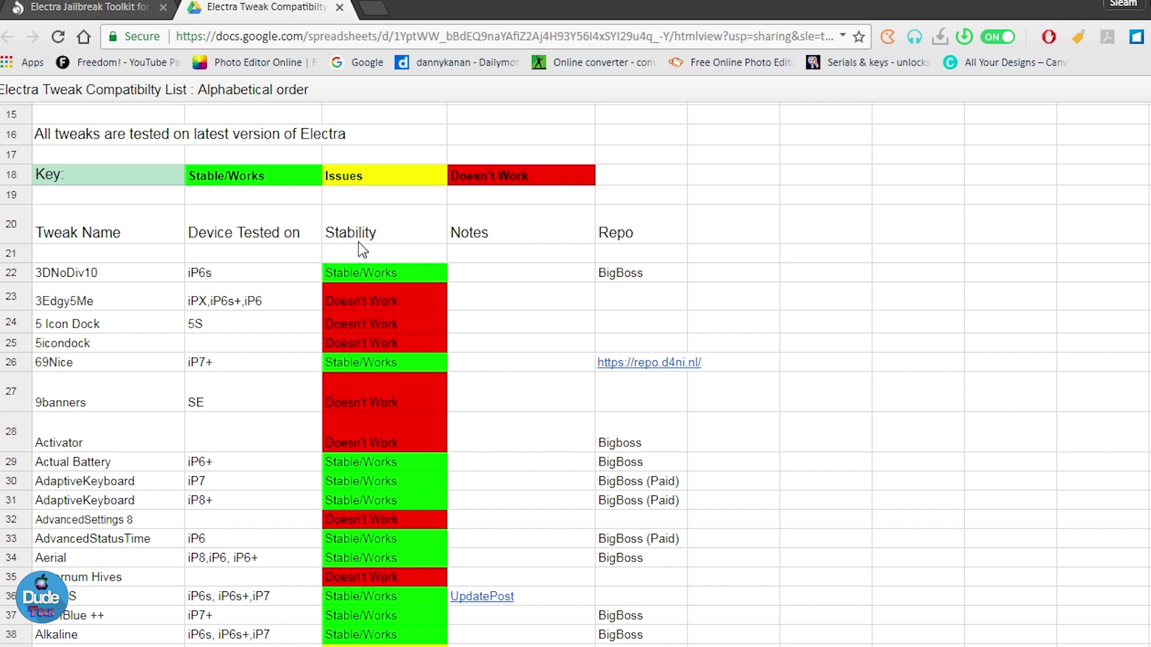
scroll(386, 299, "down", 1)
scroll(384, 294, "down", 2)
scroll(385, 295, "down", 1)
scroll(385, 294, "down", 2)
scroll(385, 294, "down", 1)
scroll(385, 294, "down", 3)
scroll(385, 294, "down", 2)
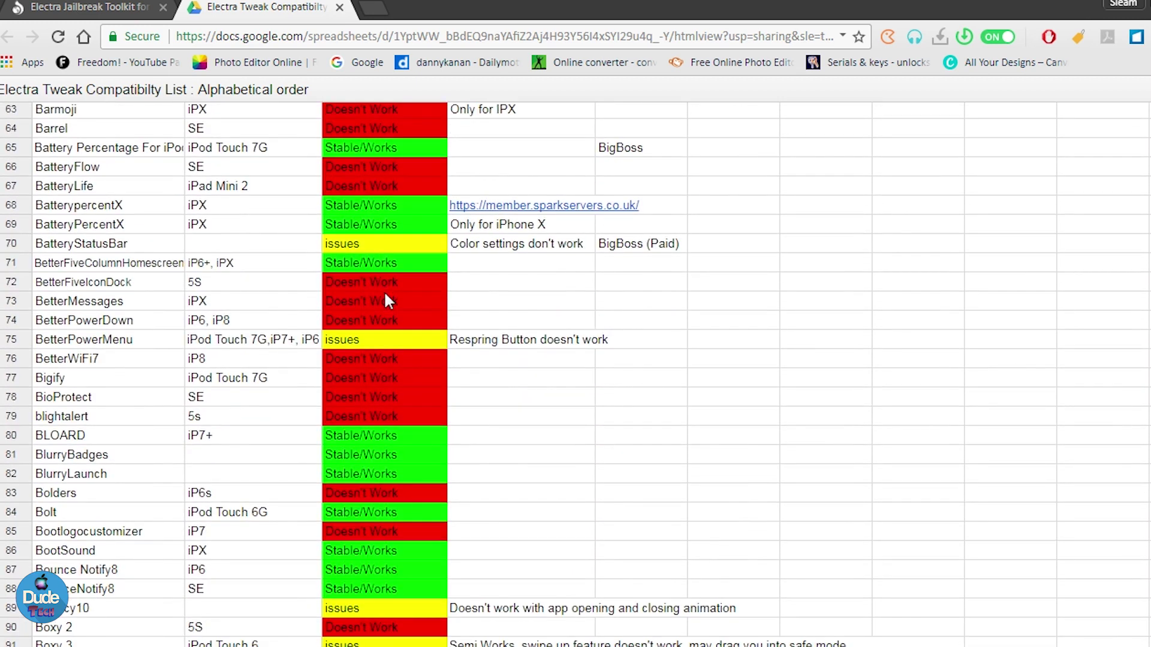
scroll(384, 300, "down", 3)
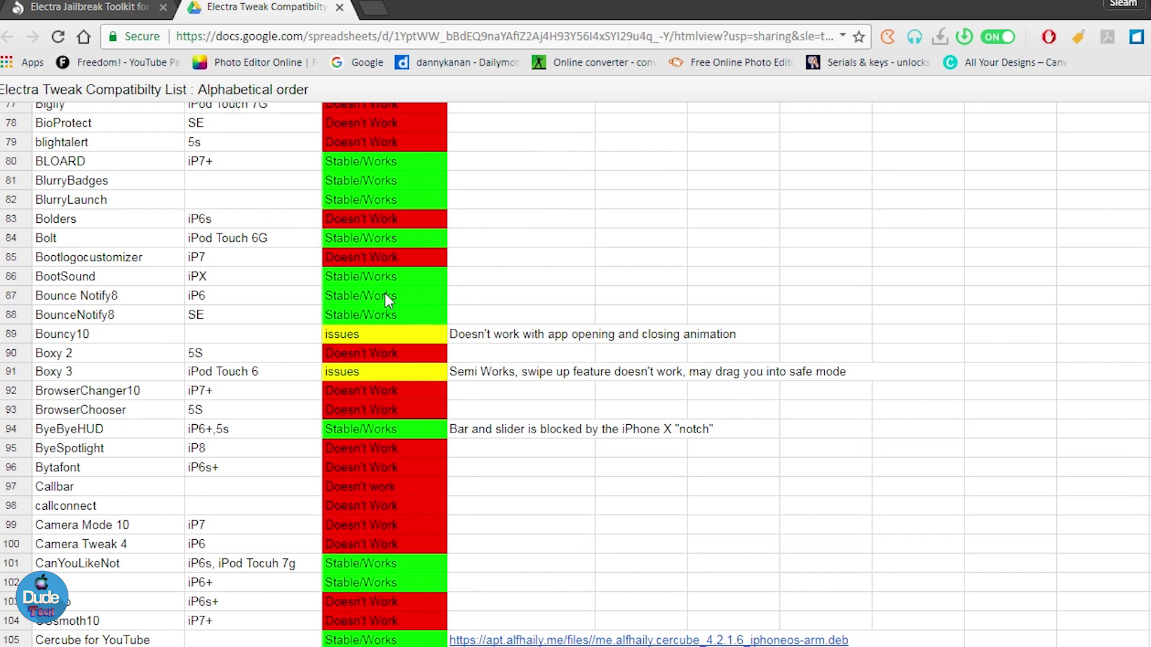
scroll(385, 293, "down", 3)
scroll(385, 294, "down", 2)
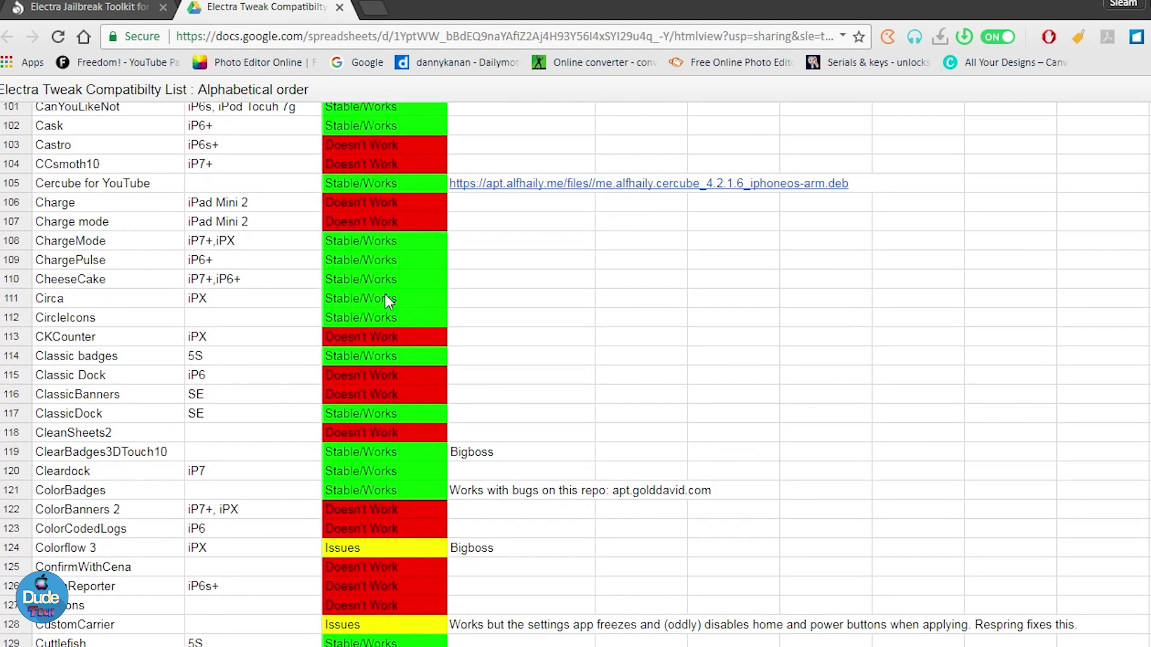
scroll(552, 315, "up", 1)
scroll(552, 314, "up", 5)
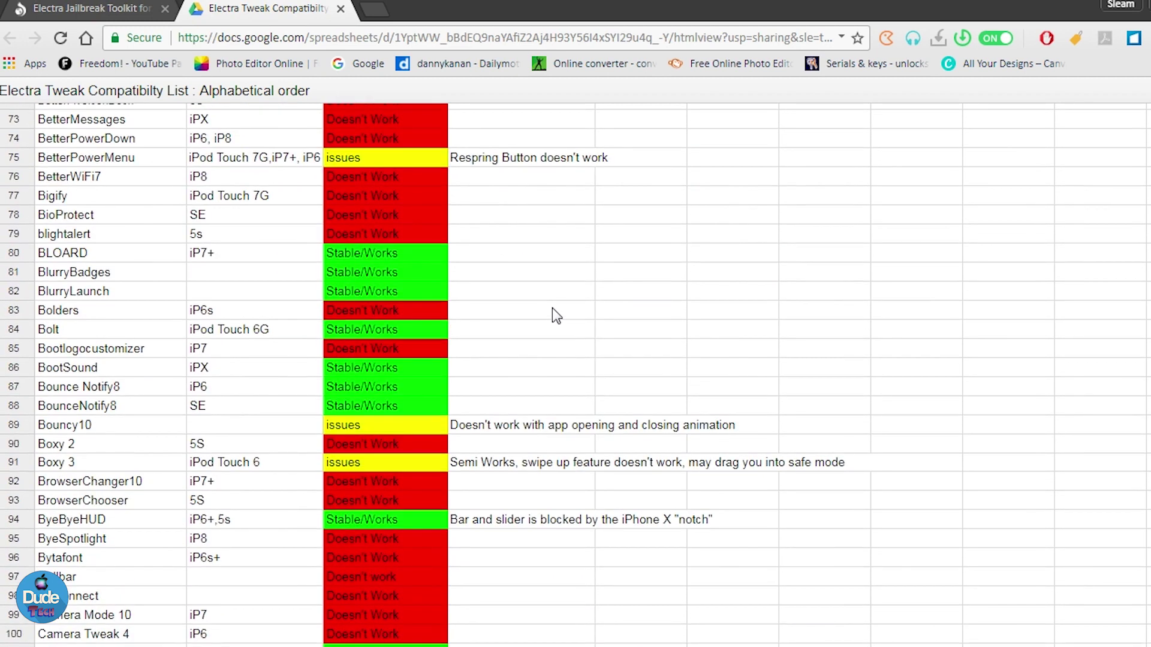
scroll(552, 315, "up", 2)
scroll(552, 315, "up", 3)
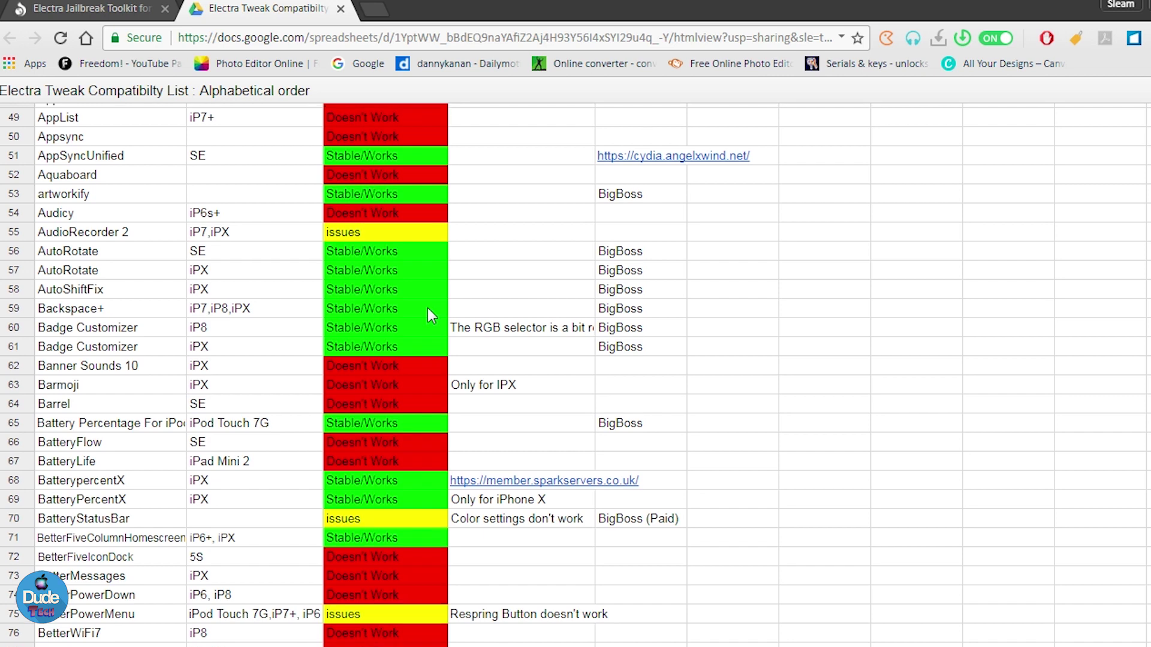
scroll(427, 308, "up", 4)
scroll(426, 305, "up", 4)
scroll(425, 305, "up", 2)
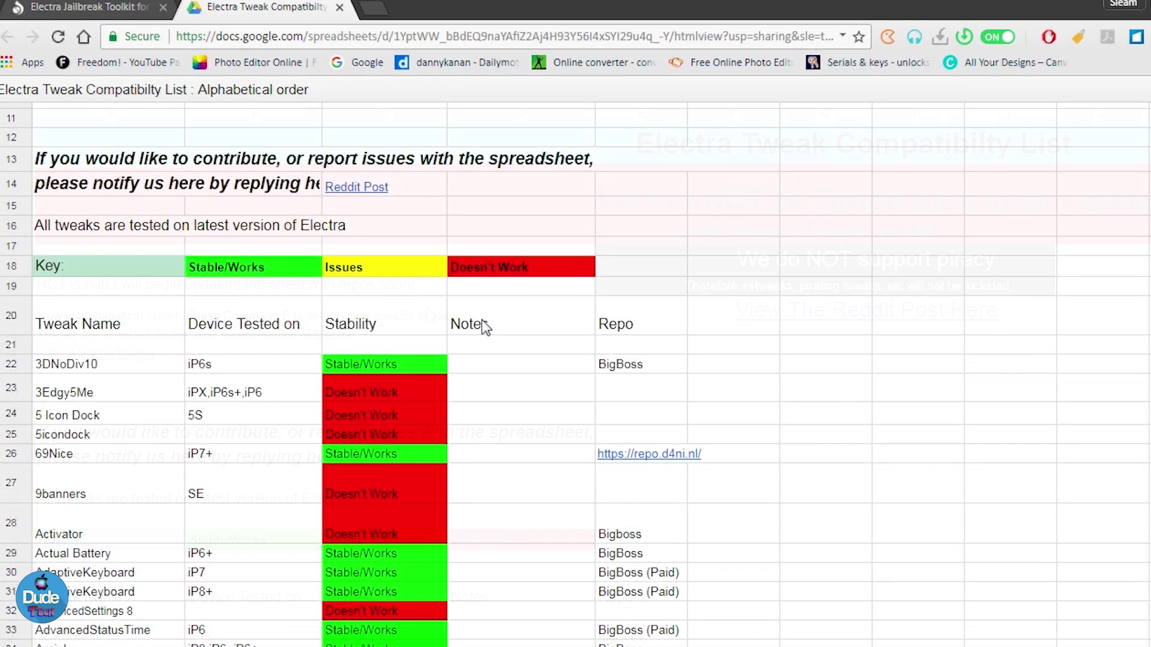
scroll(483, 326, "down", 3)
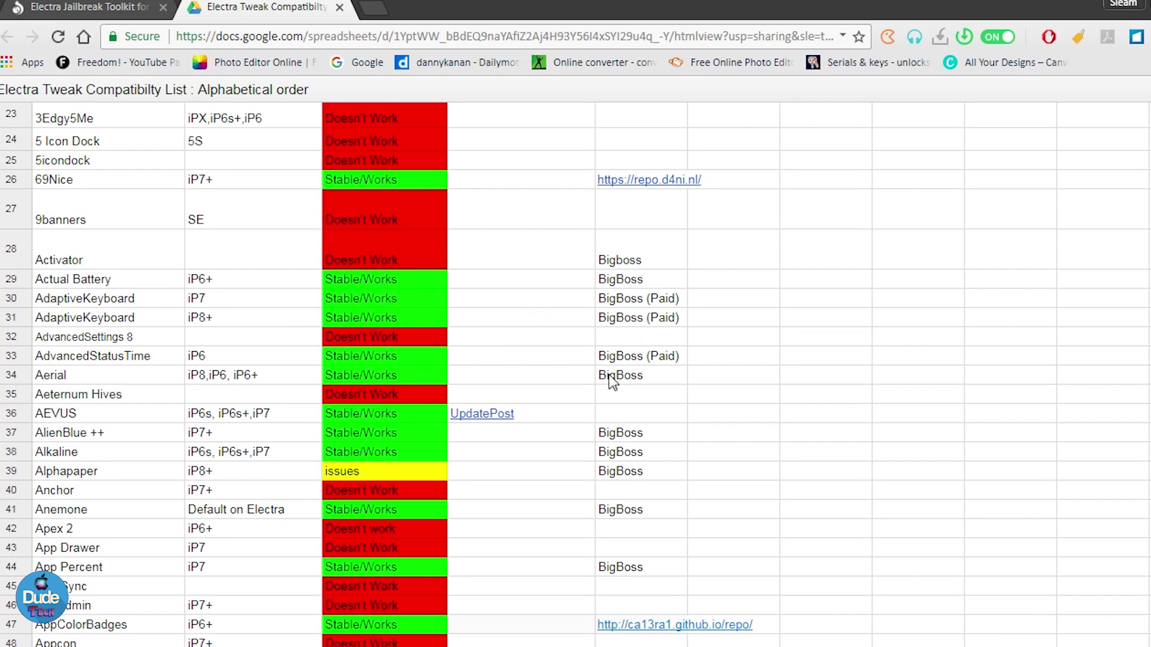
scroll(609, 381, "down", 4)
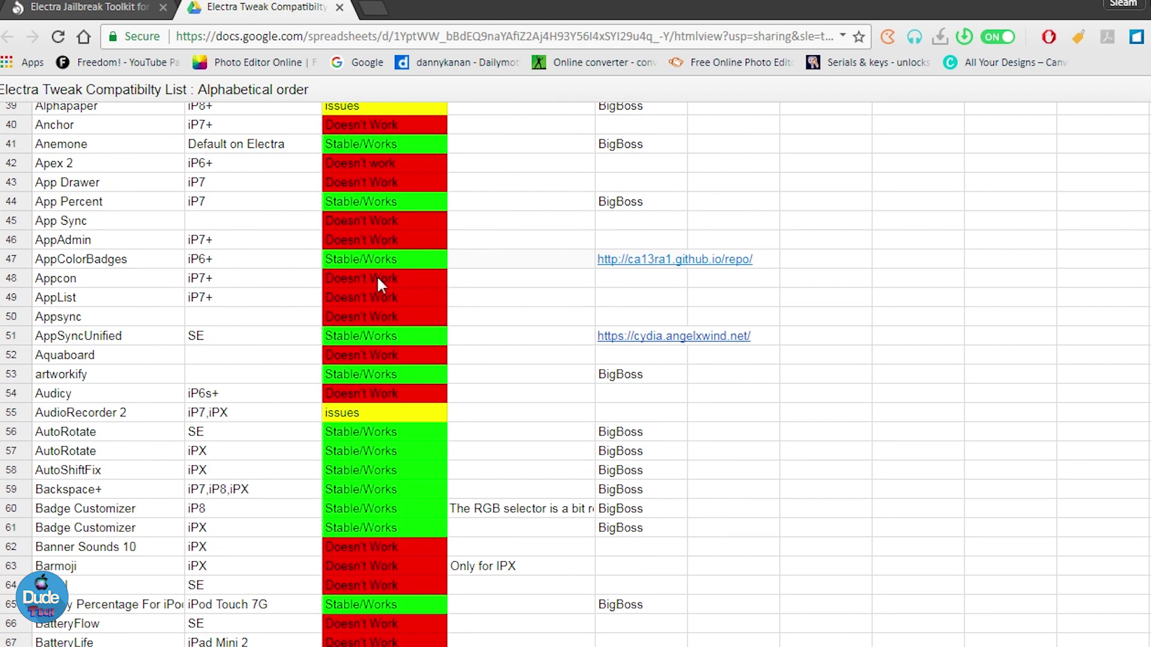
scroll(515, 357, "up", 6)
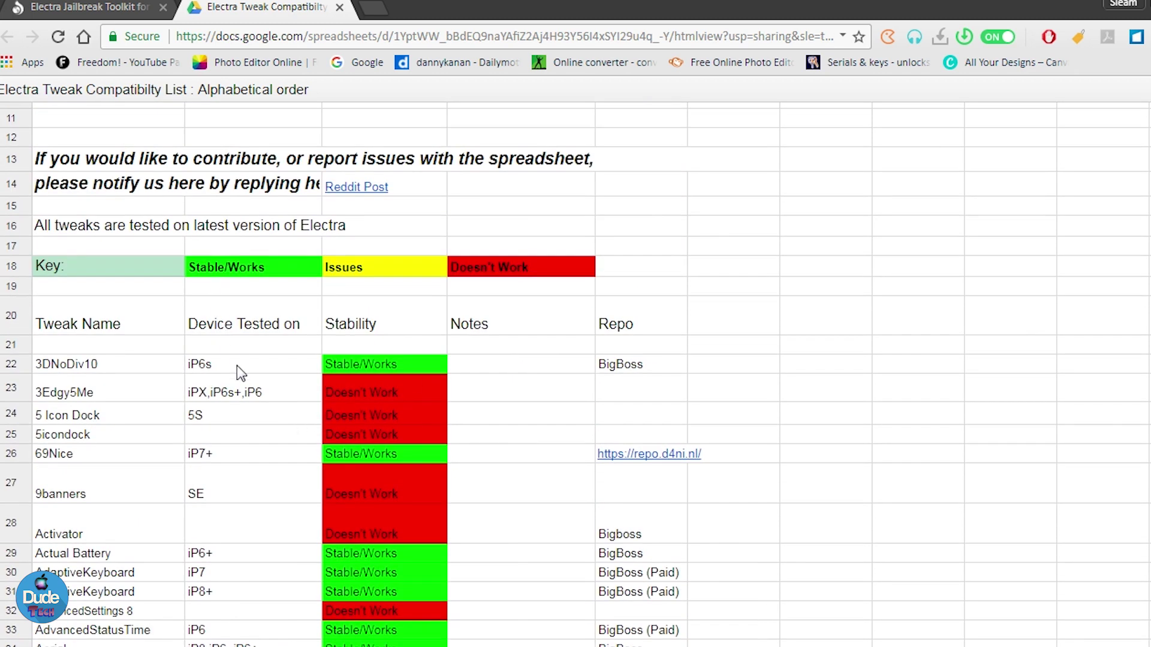
scroll(251, 356, "down", 2)
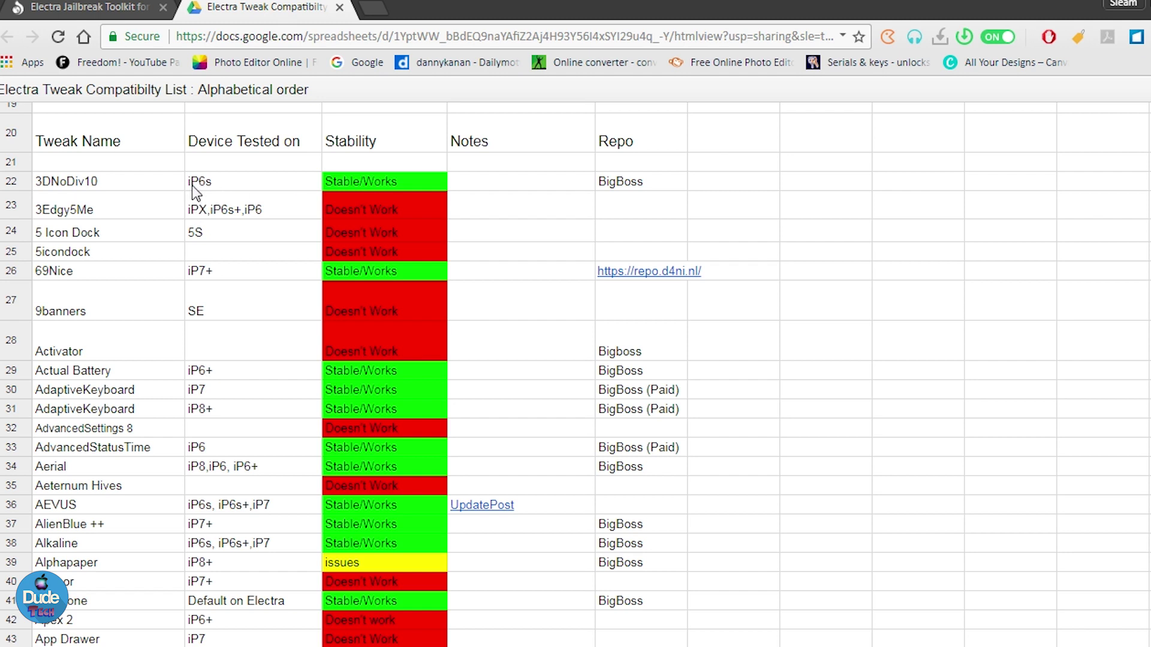
scroll(230, 249, "down", 3)
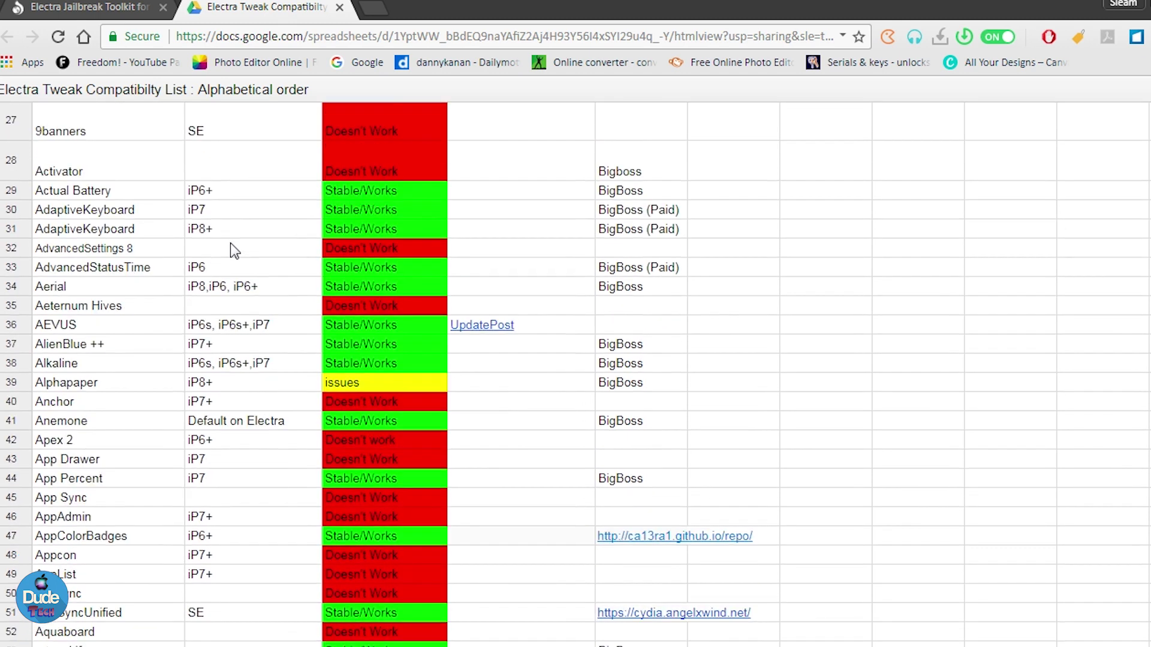
scroll(231, 250, "up", 3)
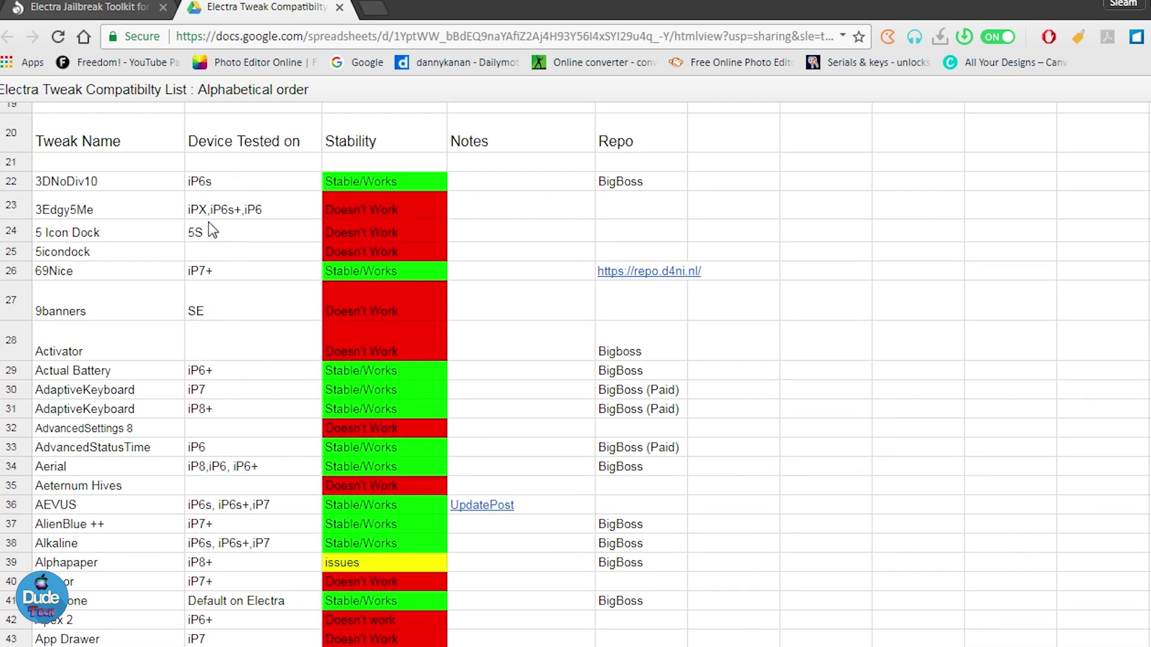
scroll(234, 283, "down", 2)
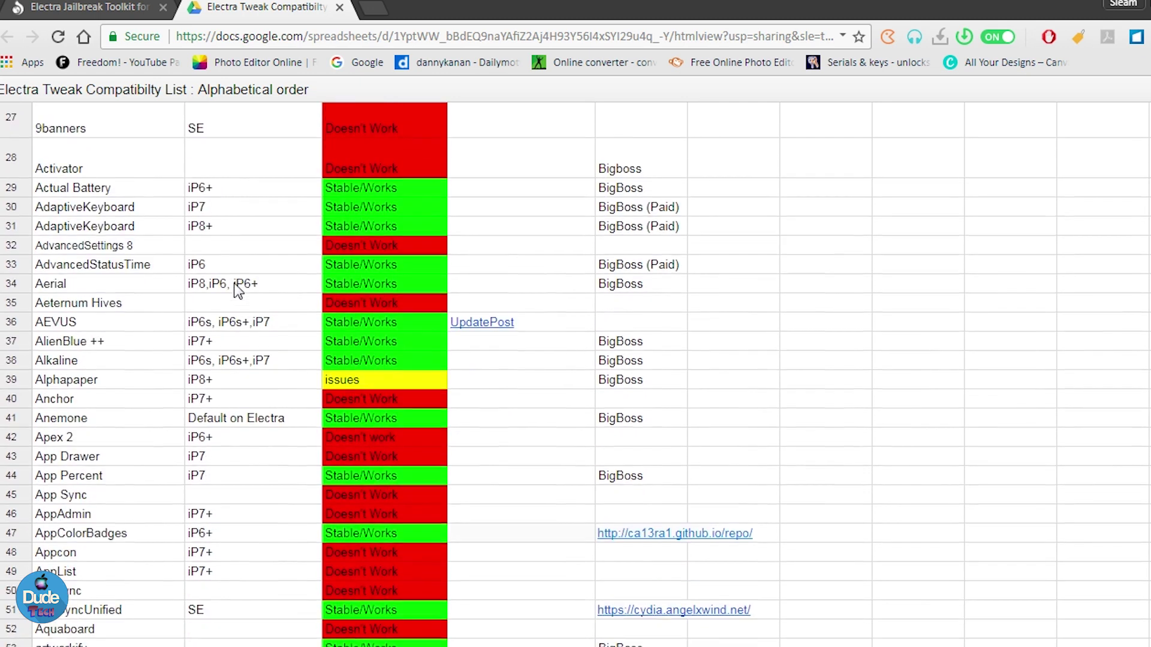
scroll(234, 283, "down", 2)
scroll(699, 360, "up", 5)
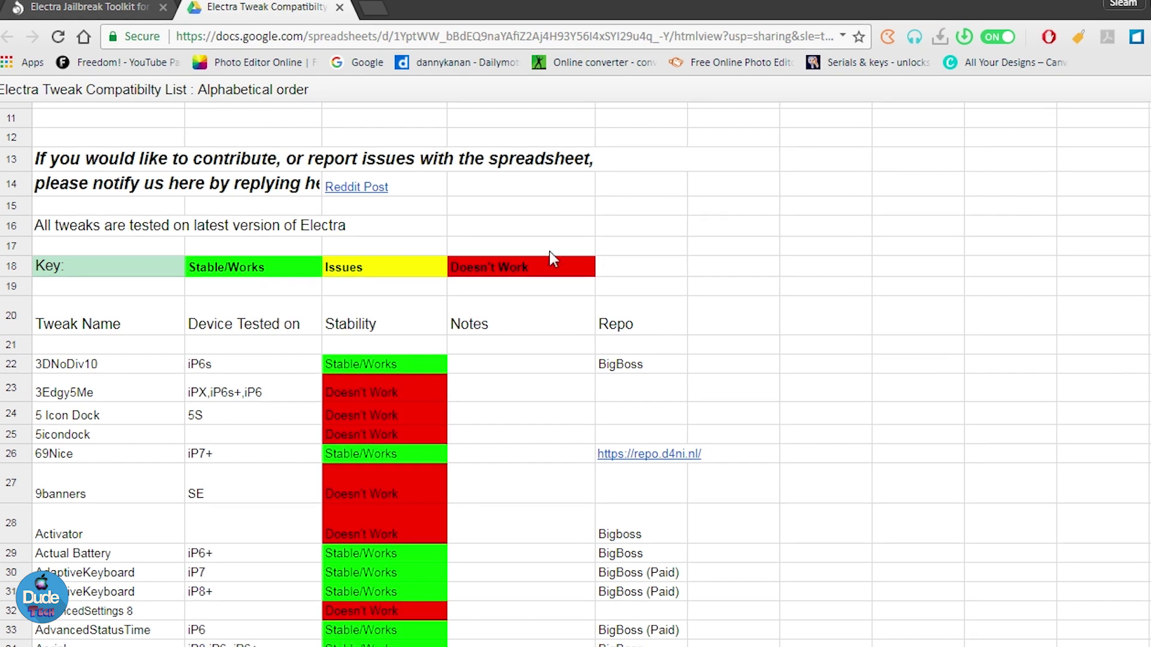
Switch to the Electra Jailbreak Toolkit tab at coolstar.org/electra for iOS 11.0–11.1.2.
left_click(117, 14)
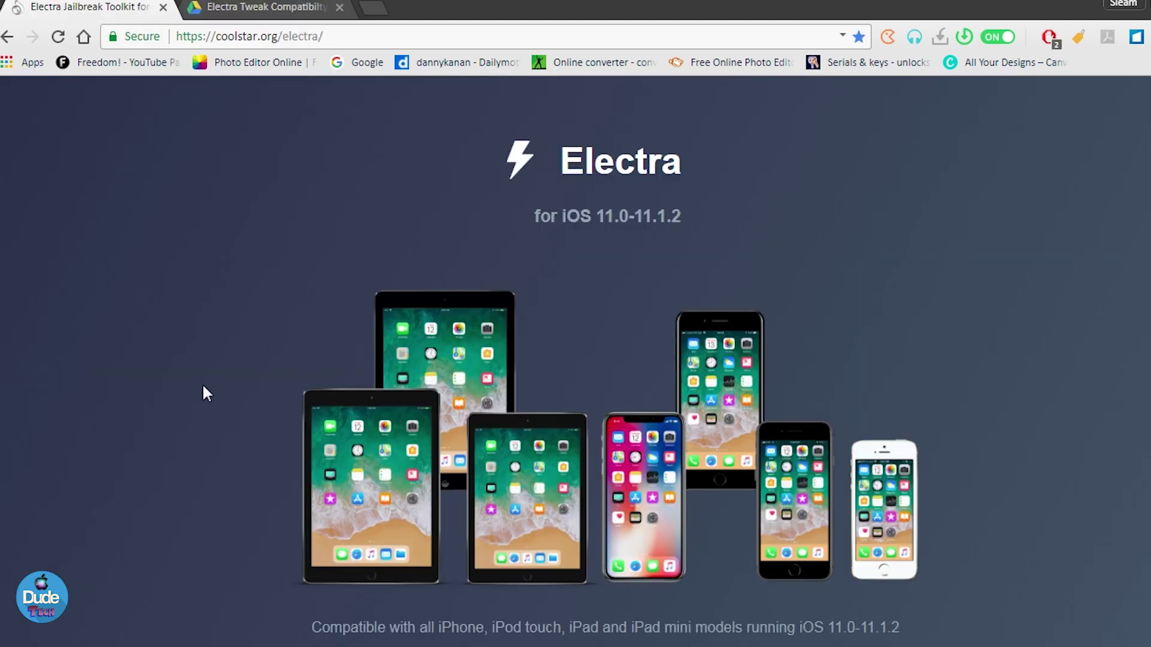